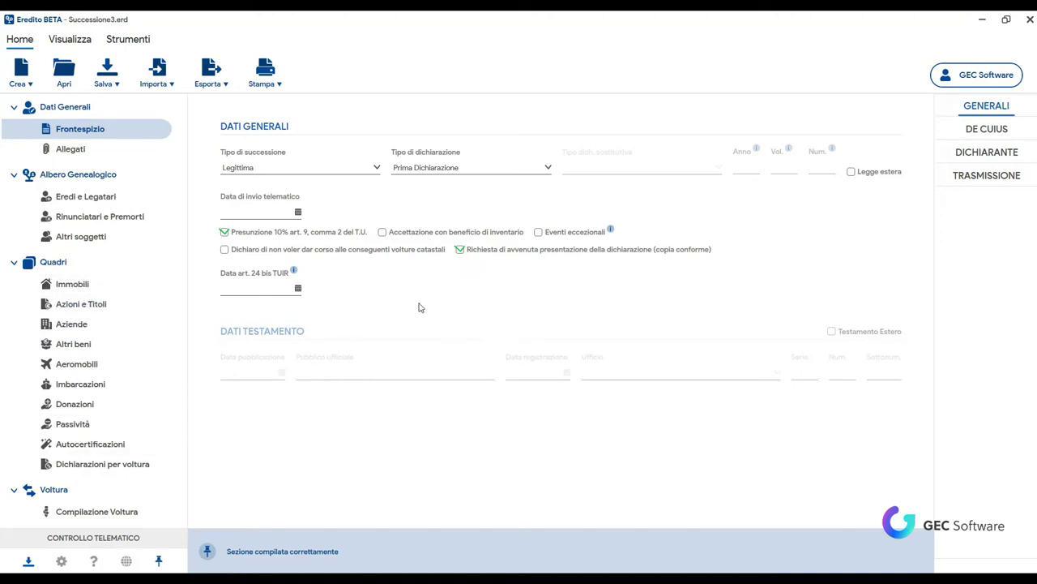
Open the Immobili section and add a new land record to Quadro EB
left_click(65, 288)
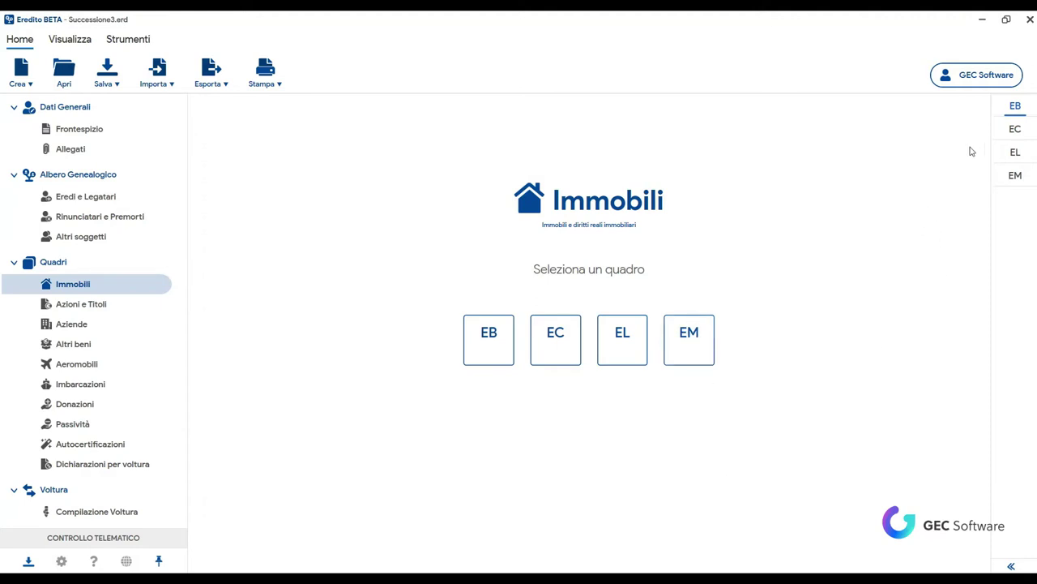
left_click(486, 355)
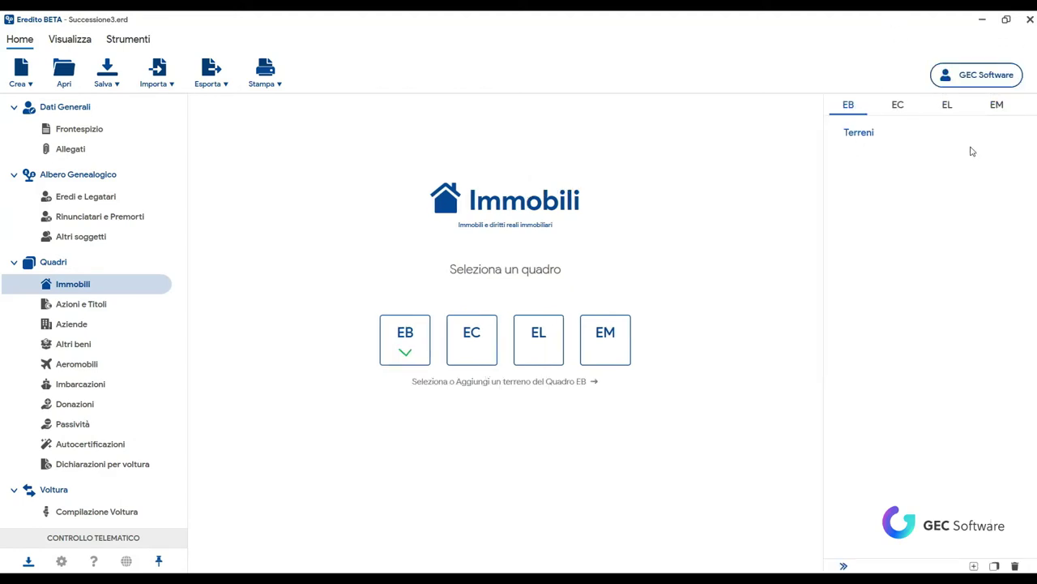
right_click(857, 138)
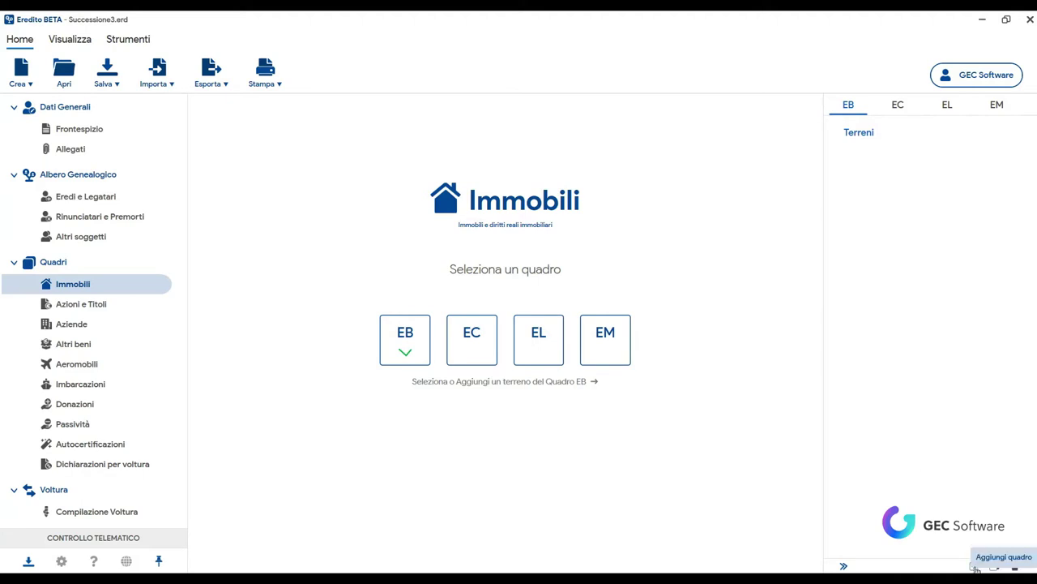
left_click(975, 567)
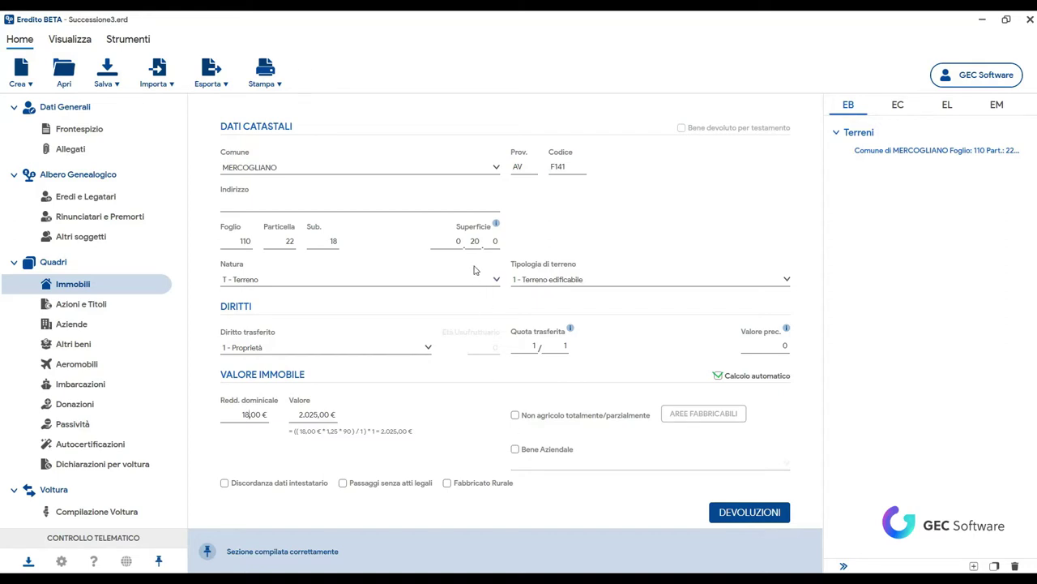
Review the land's Natura and Tipologia di terreno options, selecting 1 - Terreno edificabile as the land type
mouse_move(498, 225)
left_click(496, 280)
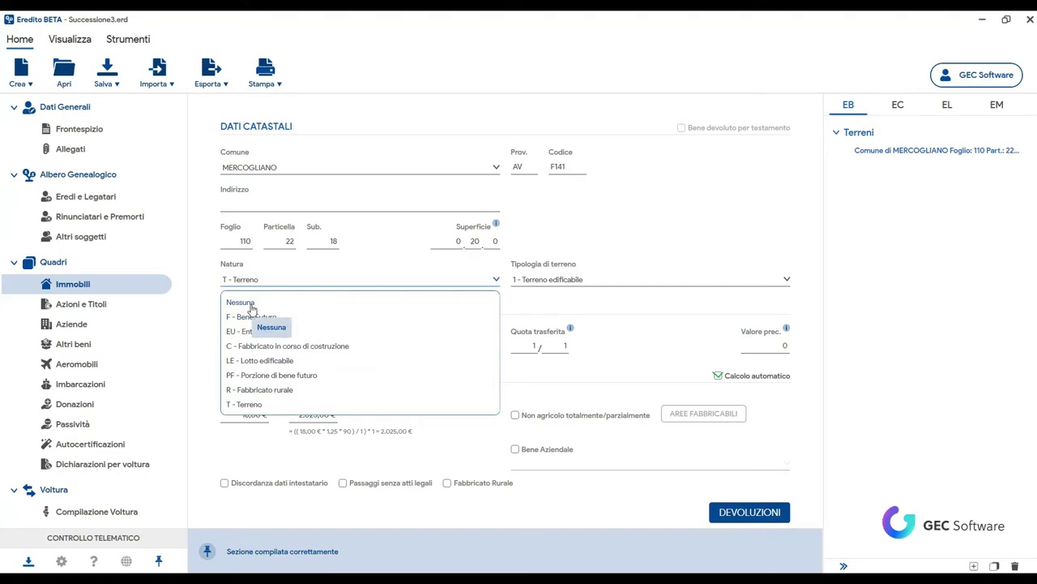
left_click(727, 256)
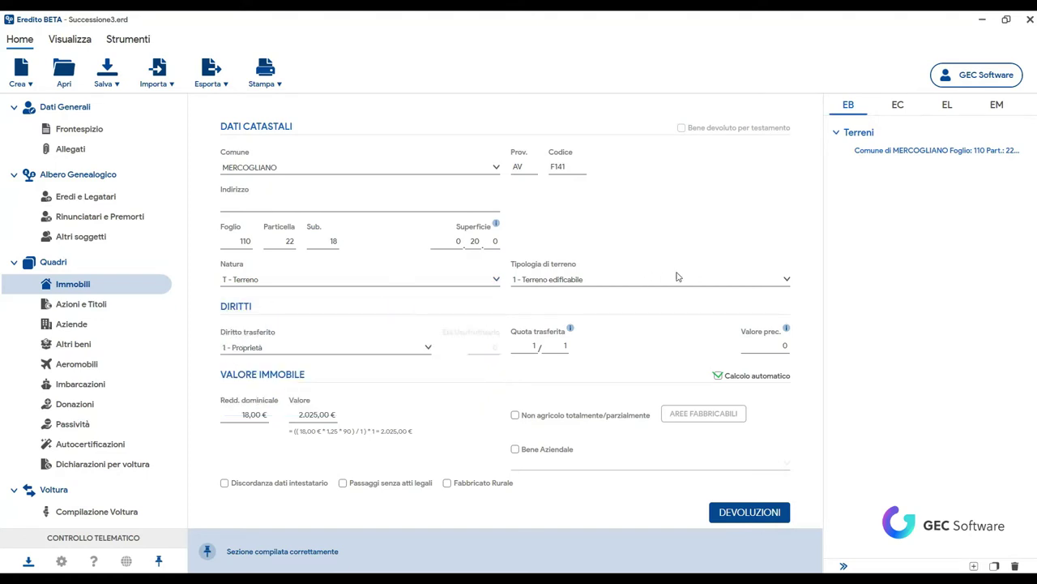
left_click(786, 278)
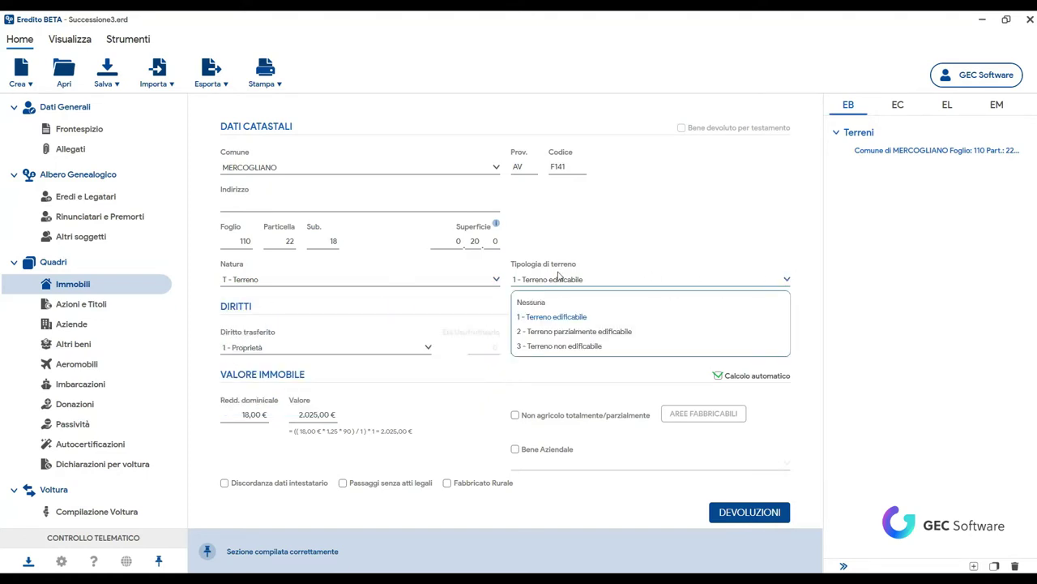
left_click(572, 319)
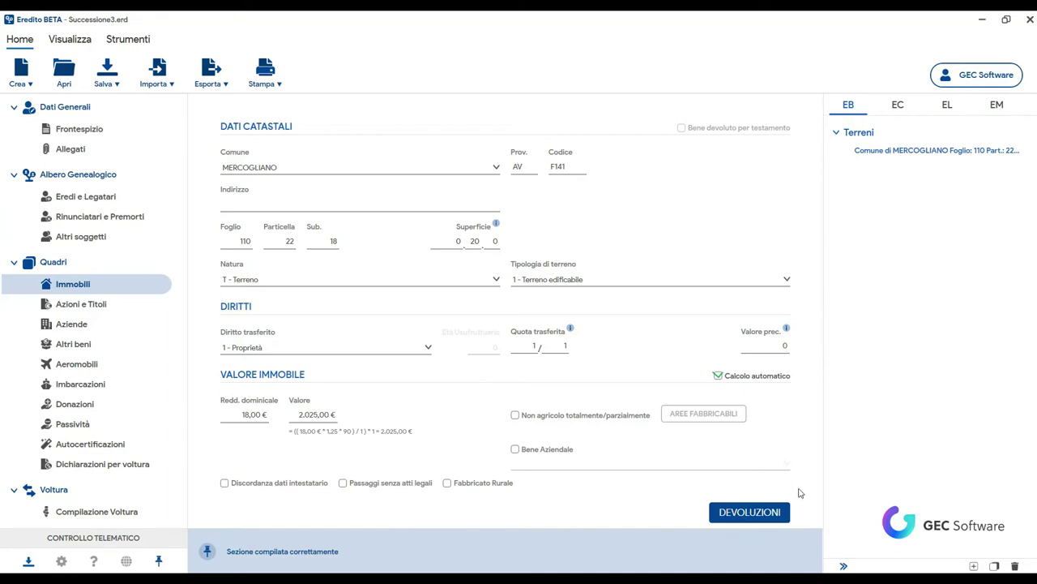
Review the land's devolutions and the Agevolazioni options for the first heir, accepting them without choosing a relief
left_click(750, 511)
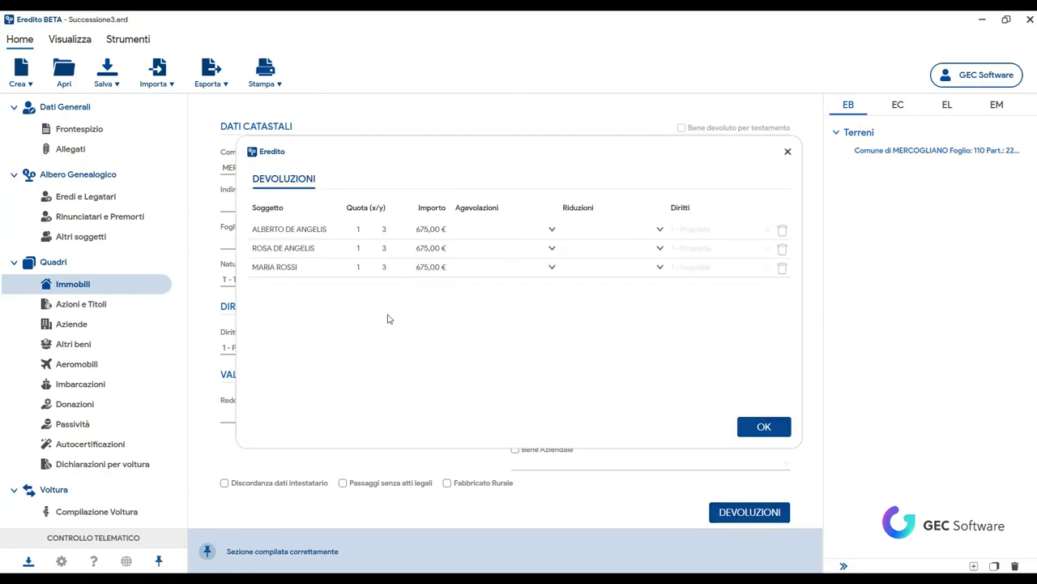
left_click_drag(503, 159, 629, 162)
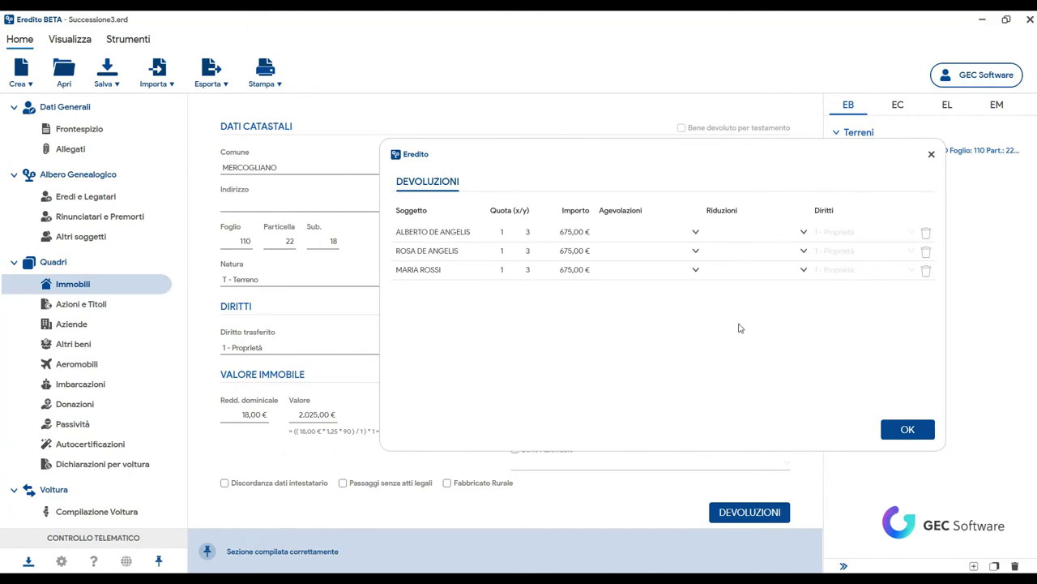
left_click_drag(702, 162, 615, 198)
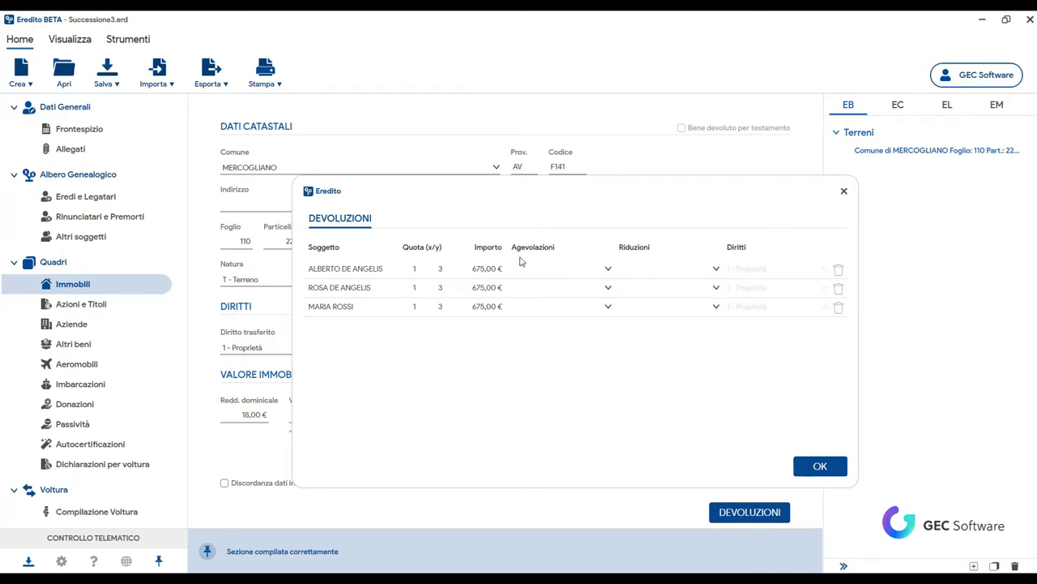
left_click_drag(487, 195, 639, 107)
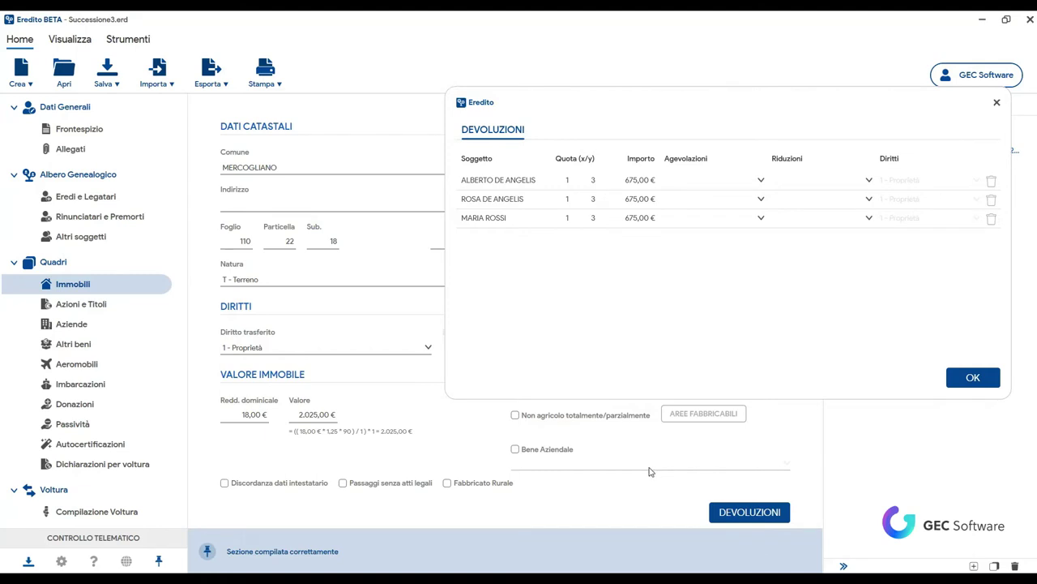
left_click(761, 180)
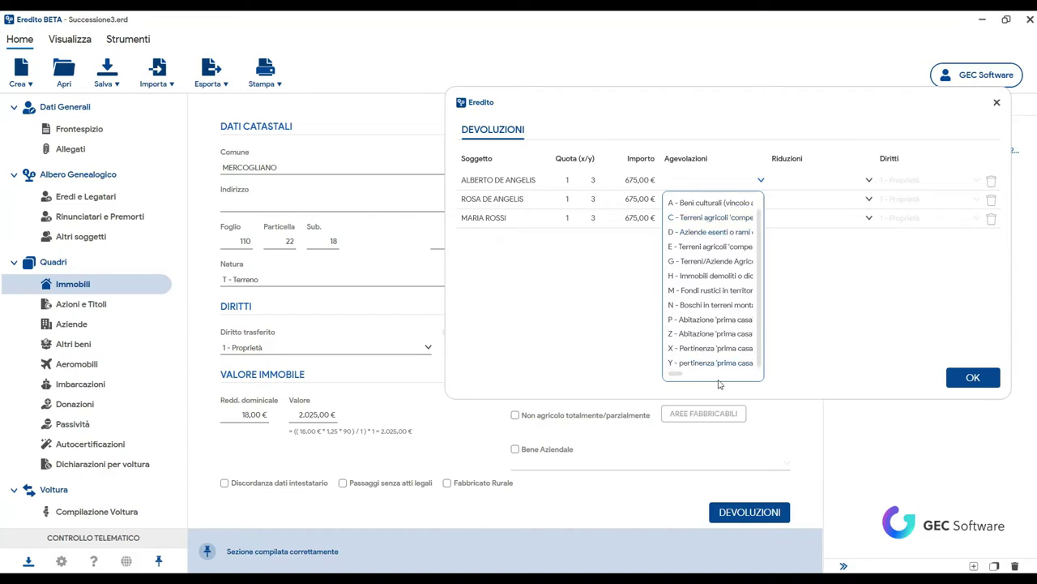
left_click(794, 239)
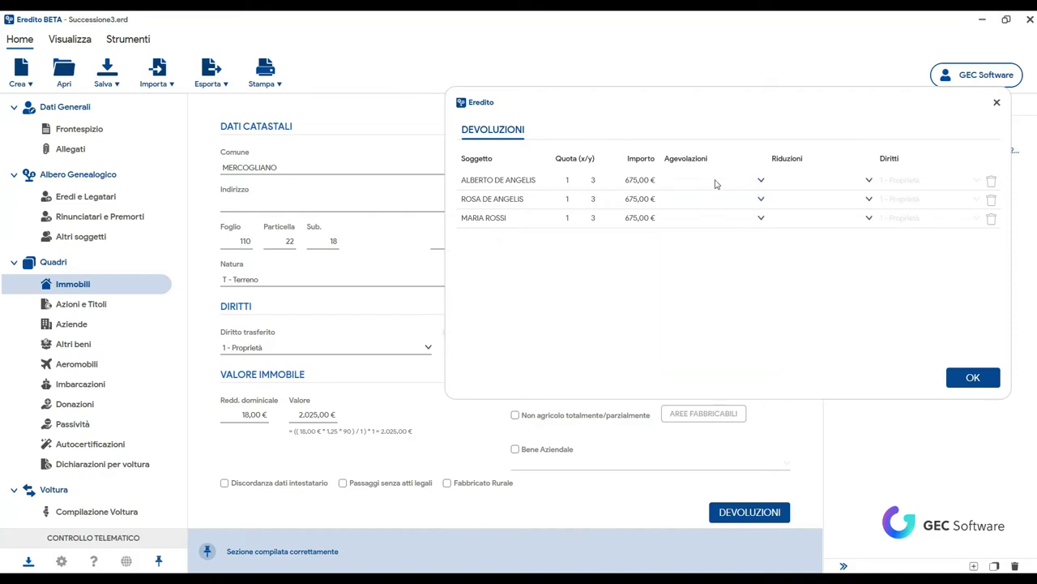
left_click(759, 181)
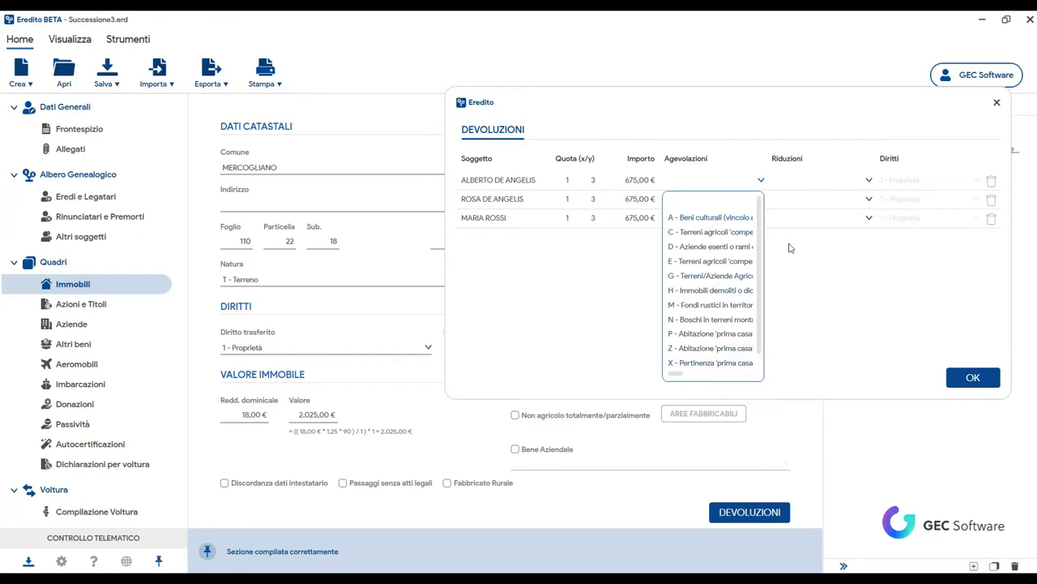
left_click(799, 305)
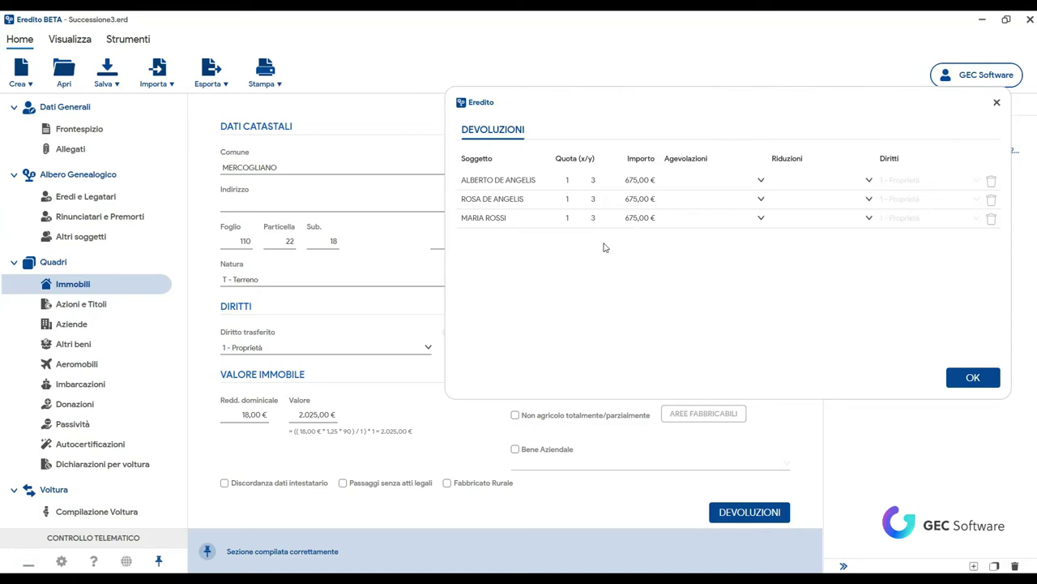
left_click(959, 381)
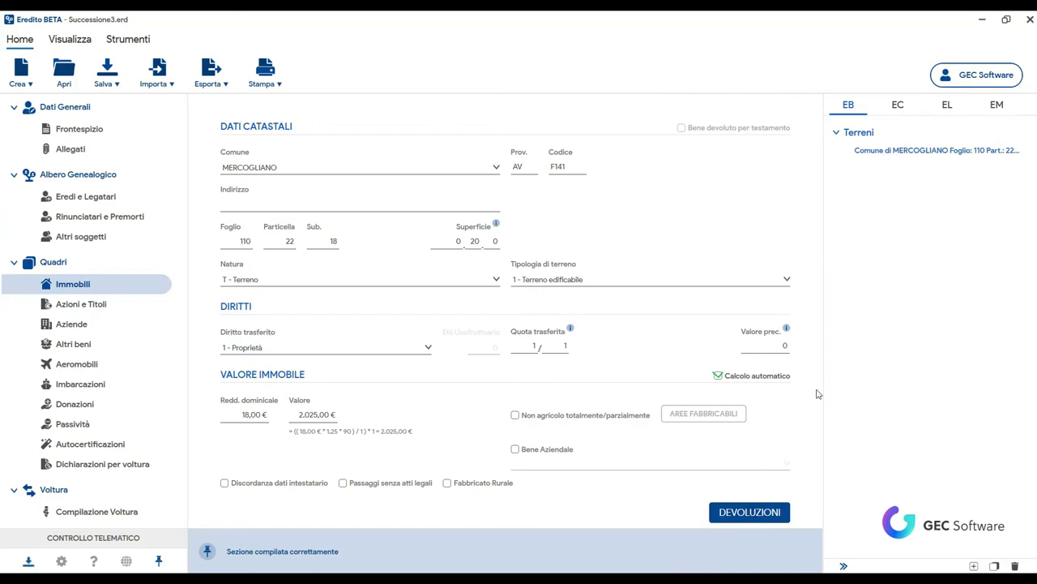
left_click(322, 209)
Add a new building record to Quadro EC and set its Comune to MERCOGLIANO
left_click(898, 107)
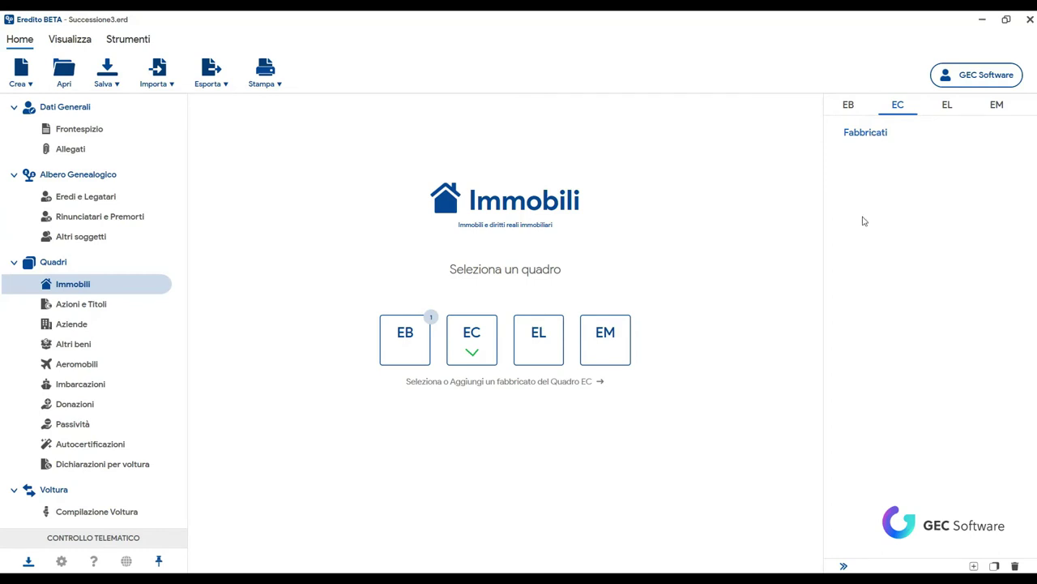
left_click(973, 566)
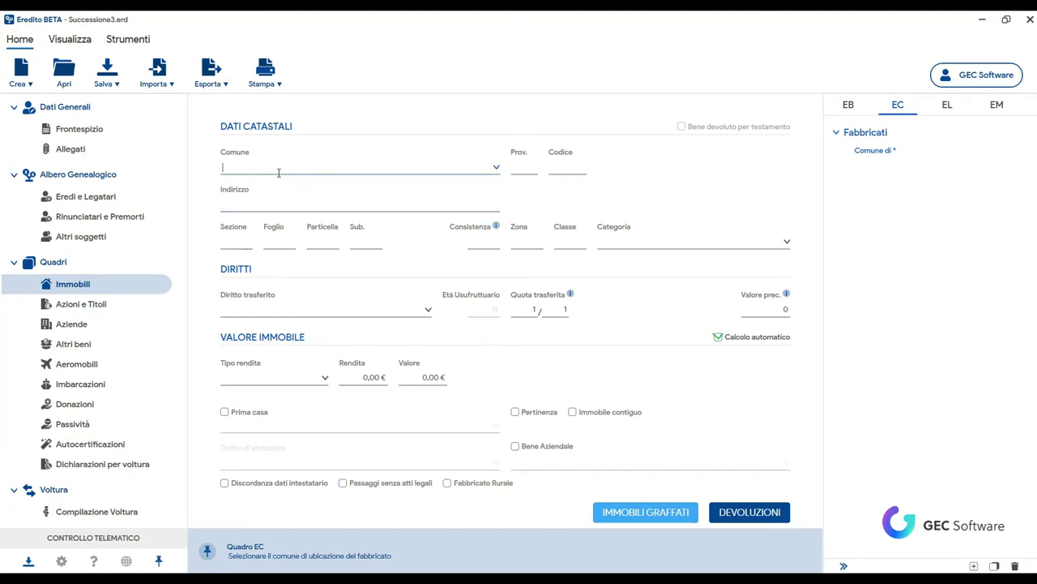
type("MERCA")
key("BackSpace")
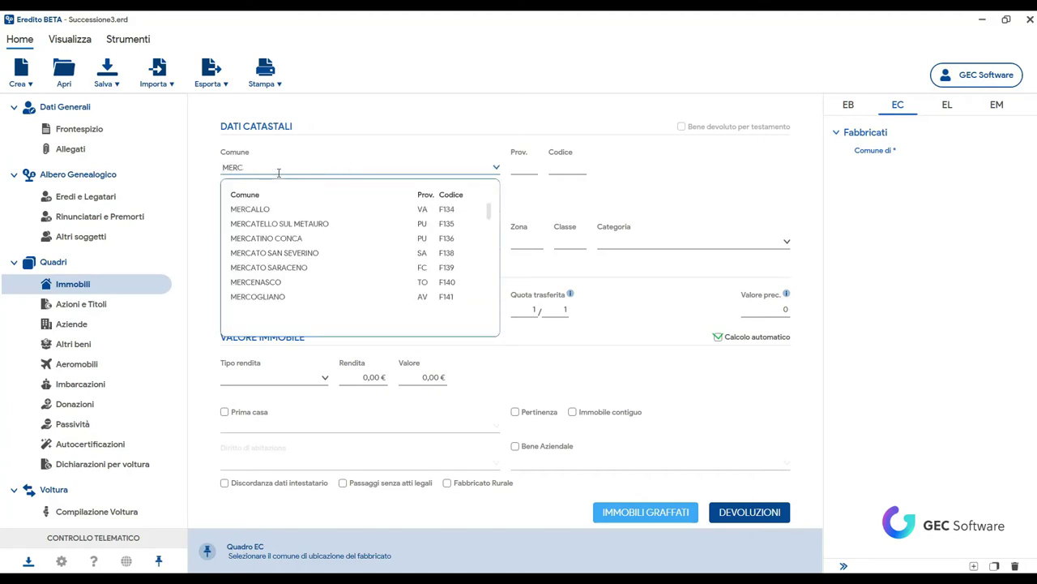
type("O")
key("Return")
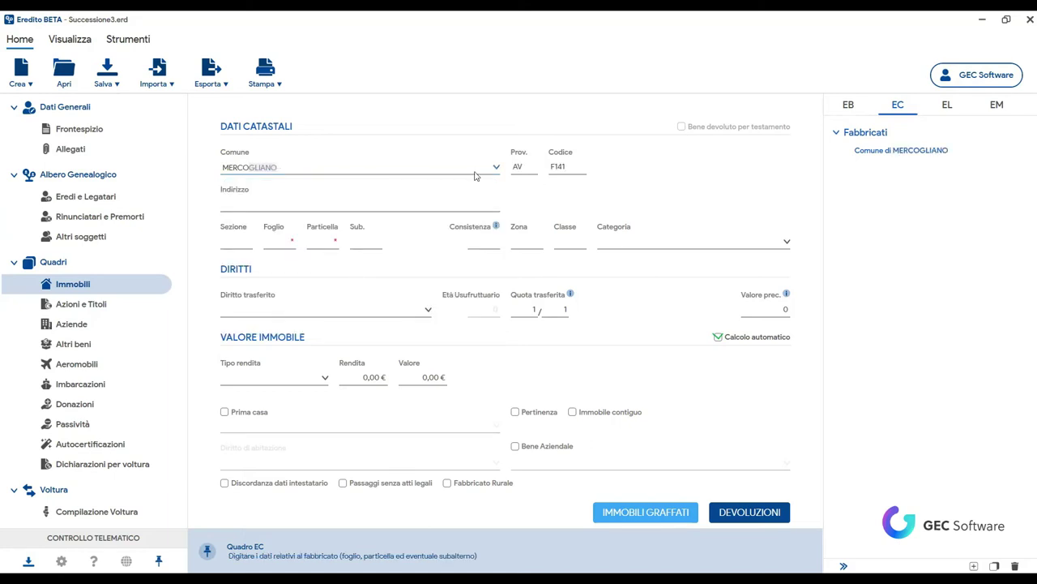
Enter the building's address and set its Categoria to A/2 - Abitazioni di tipo civile
left_click(246, 209)
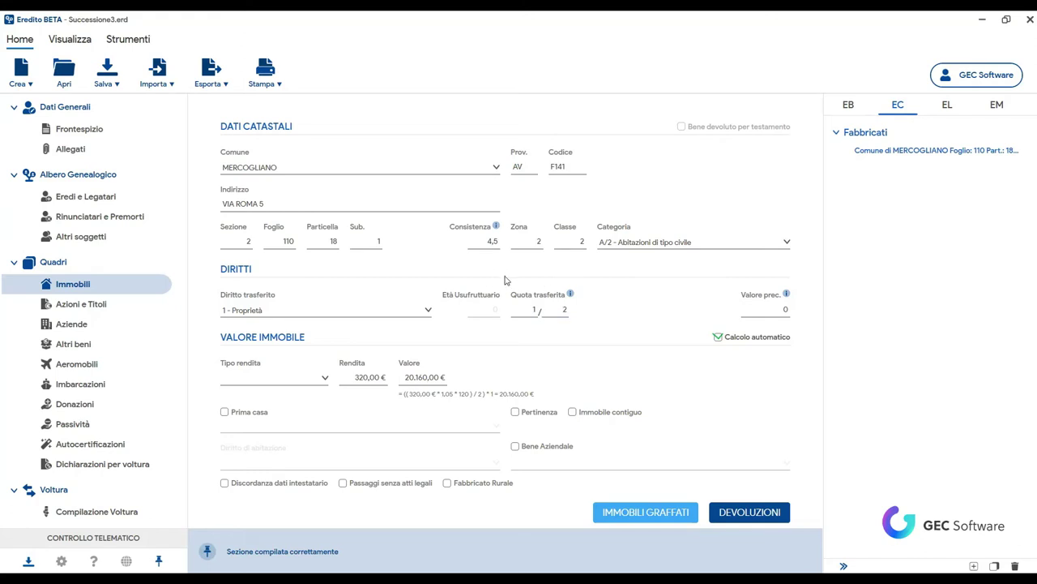
mouse_move(498, 228)
left_click(786, 243)
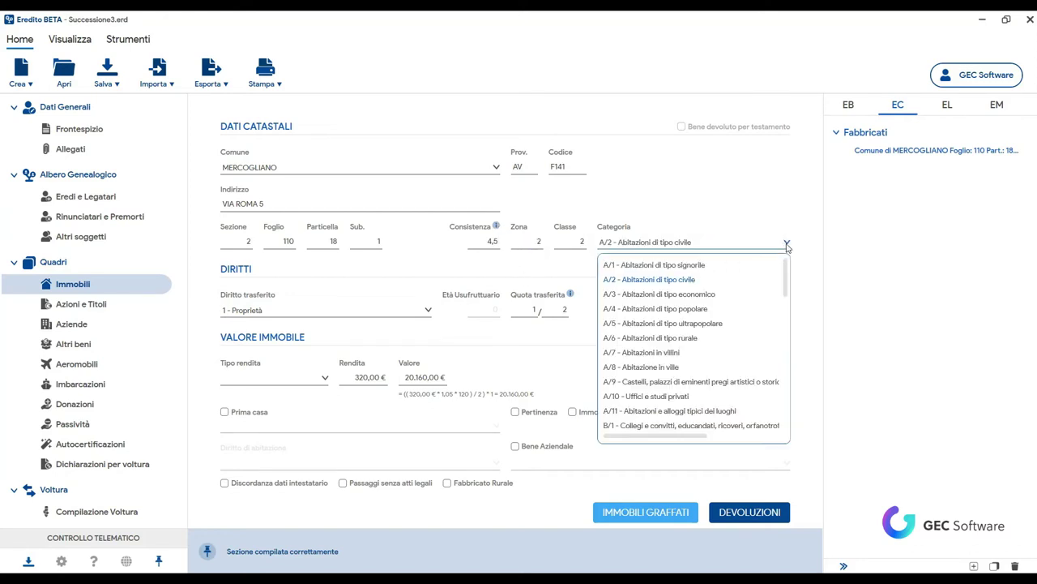
left_click(688, 281)
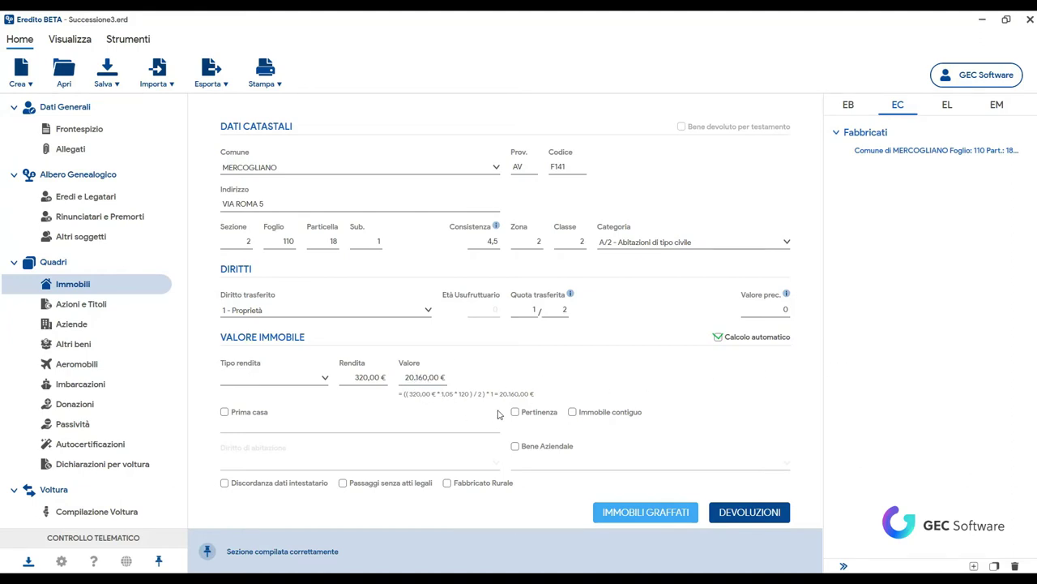
Mark the building as Prima casa for the last listed heir, with Diritto di abitazione 1 - Coniuge superstite richiede agevolazione prima casa (Immobile Principale)
left_click(226, 413)
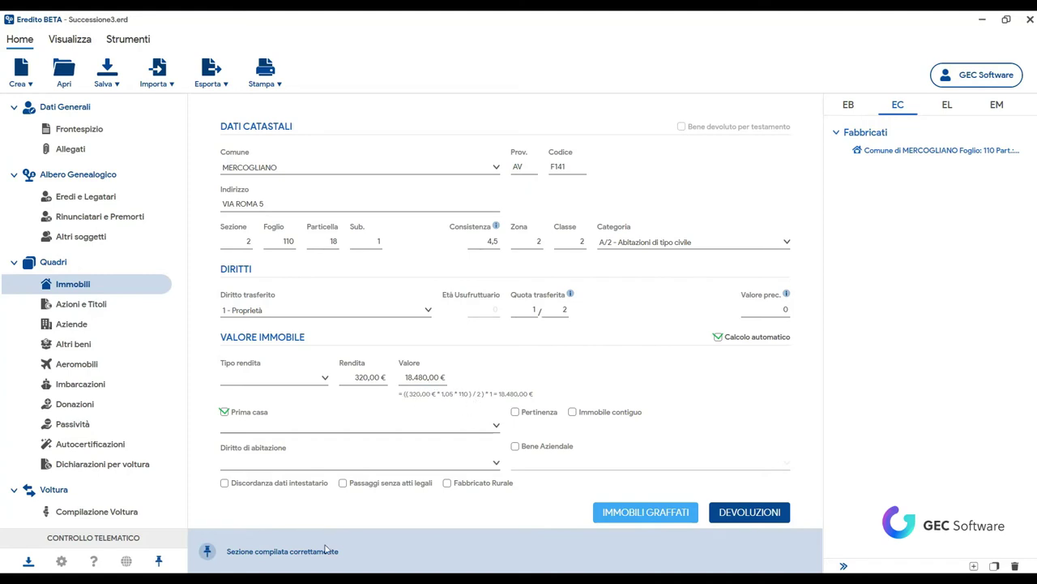
left_click(495, 425)
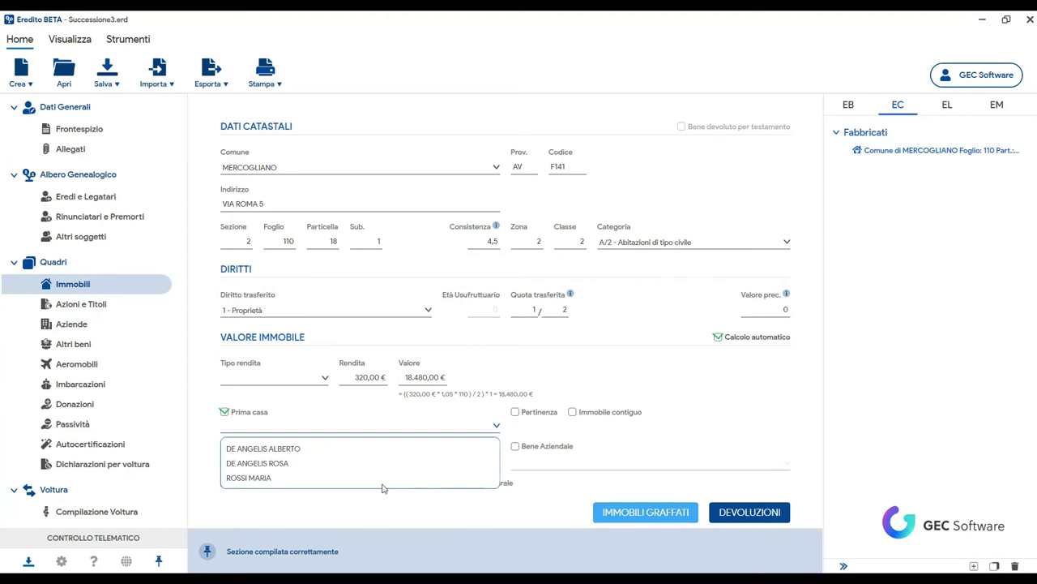
left_click(254, 479)
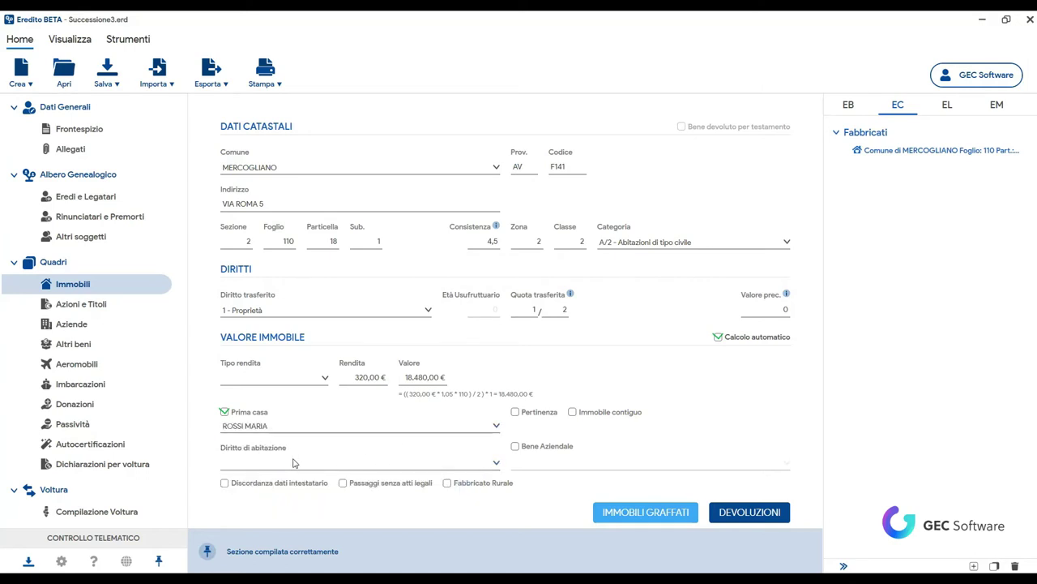
left_click(497, 463)
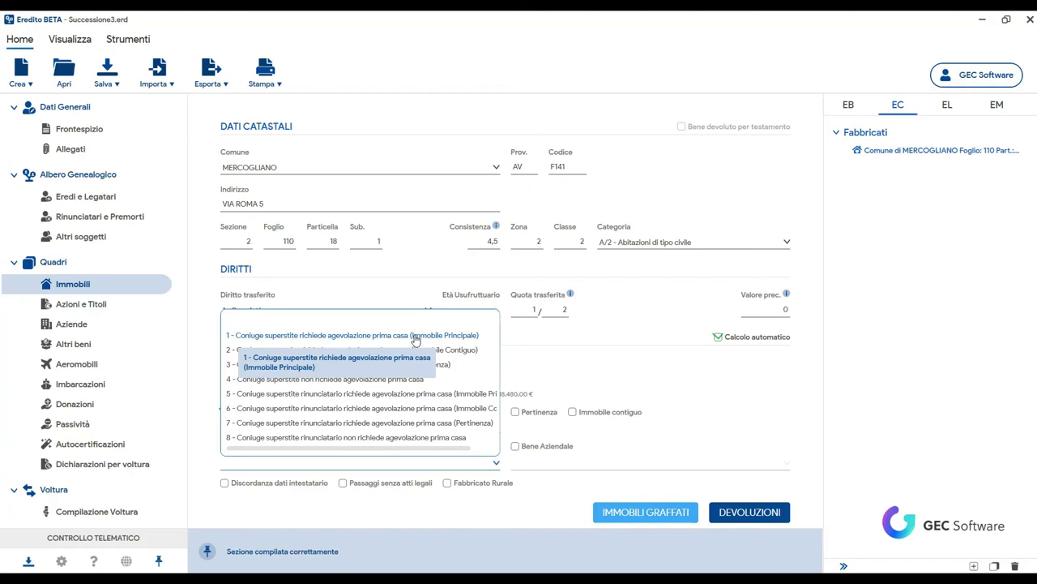
left_click(292, 336)
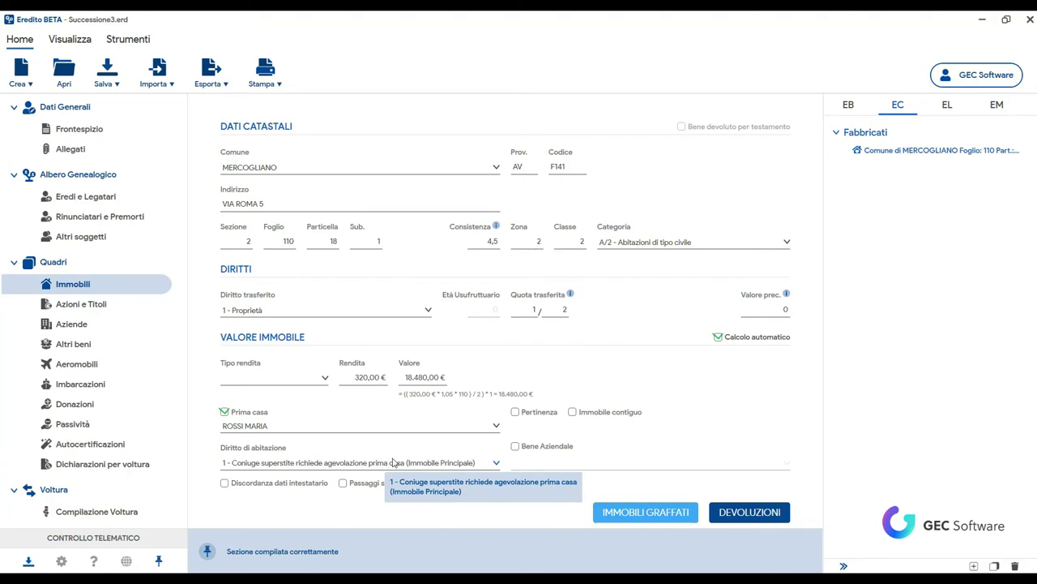
Review the heirs' shares and Agevolazioni in the building's devolutions and accept them
left_click(766, 512)
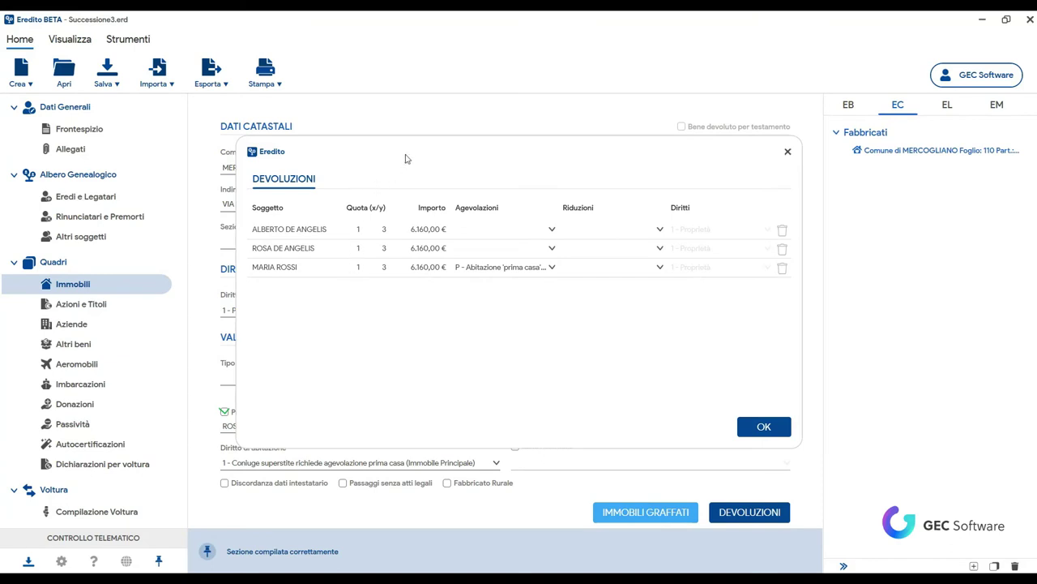
left_click_drag(406, 159, 555, 141)
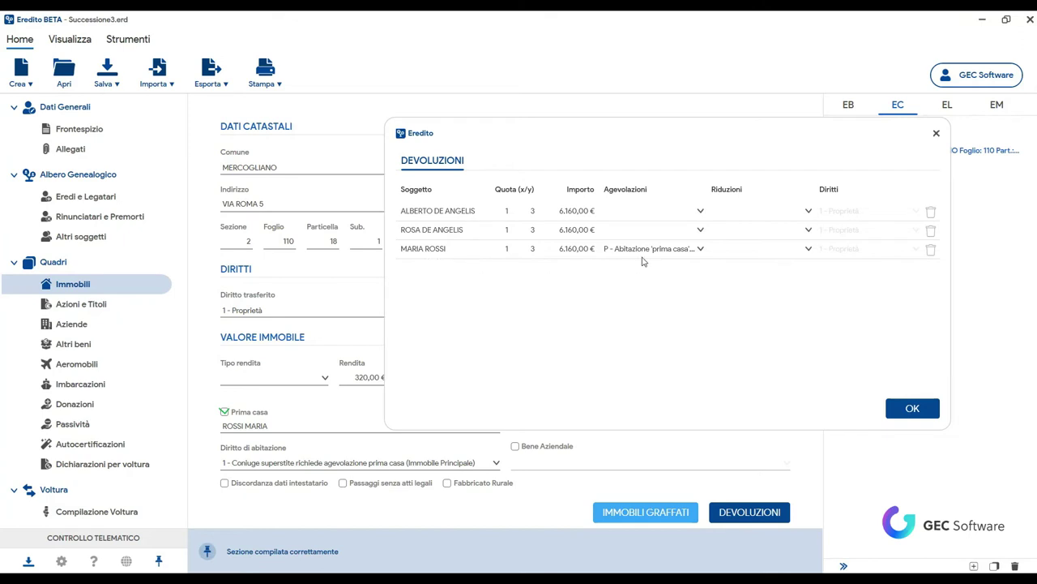
left_click(913, 408)
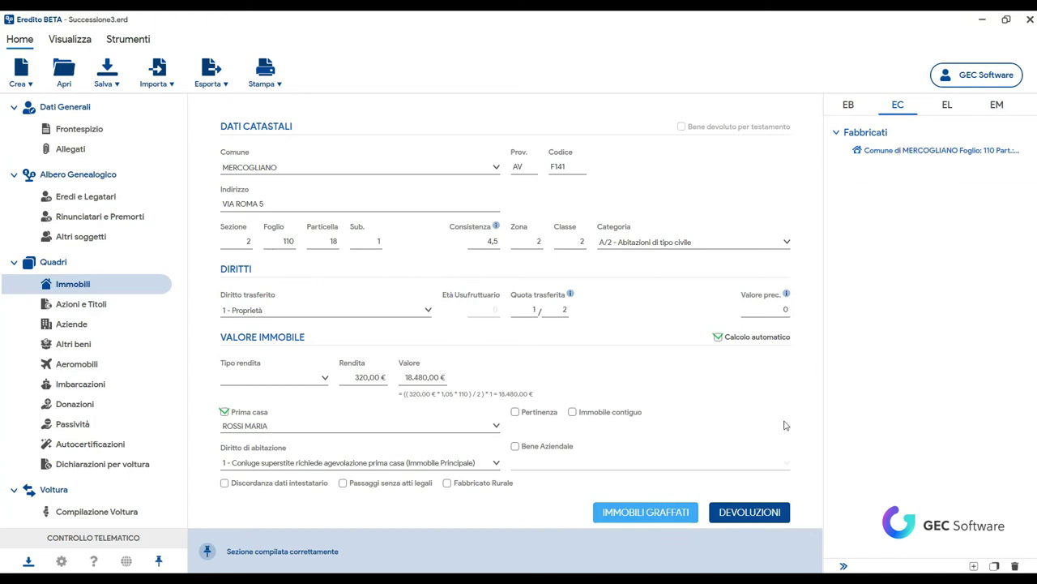
Duplicate the building record and set the copy's Sub. to 2
left_click(996, 567)
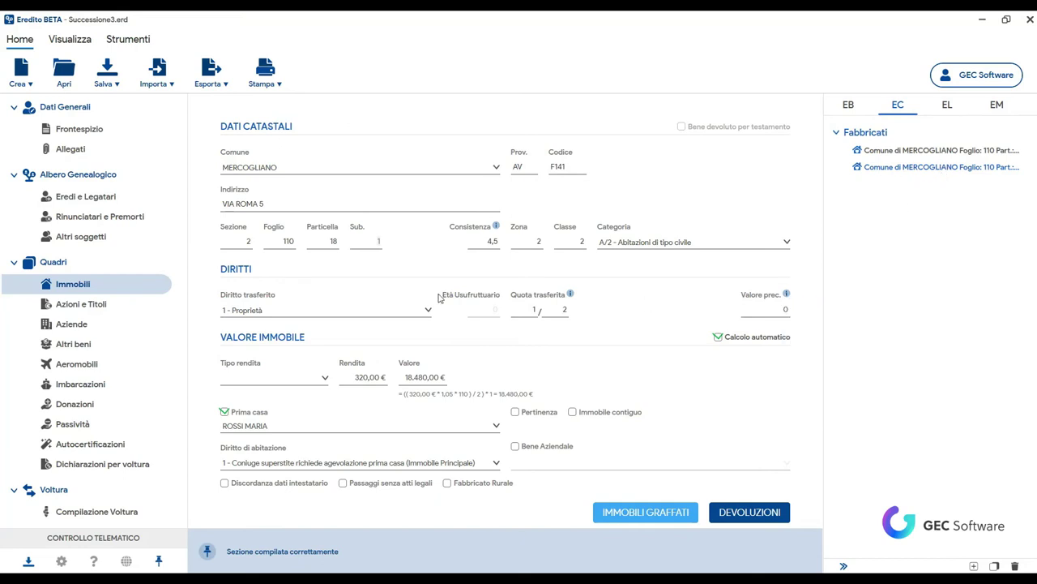
left_click(381, 258)
type("2")
Set the duplicated building's Categoria to C/6 - Stalle, scuderie, rimesse, autorimesse, its Consistenza to 10 and its Rendita to 110,00 €
left_click(644, 243)
scroll(649, 377, "down", 3)
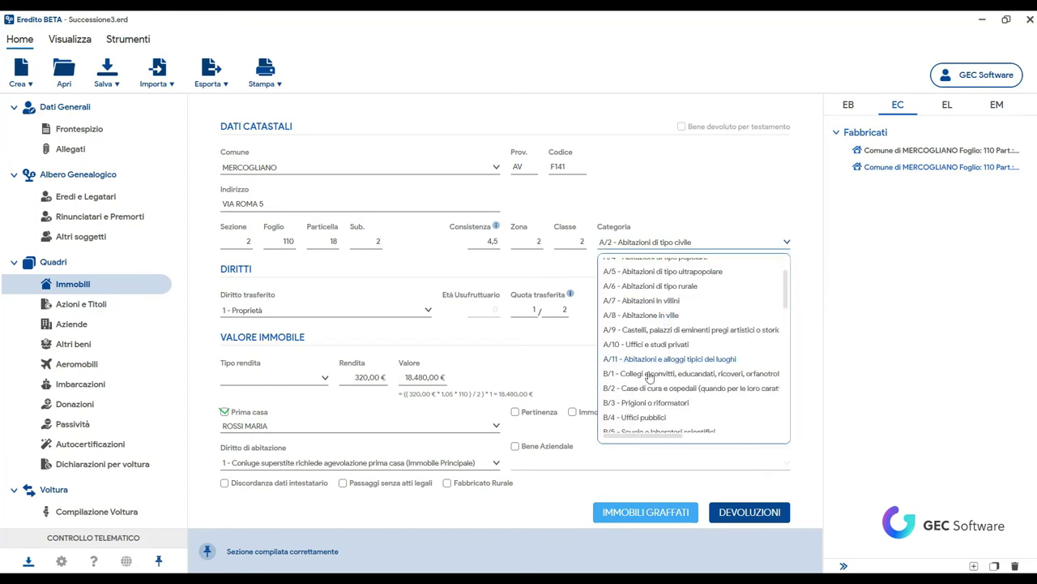
scroll(632, 398, "down", 2)
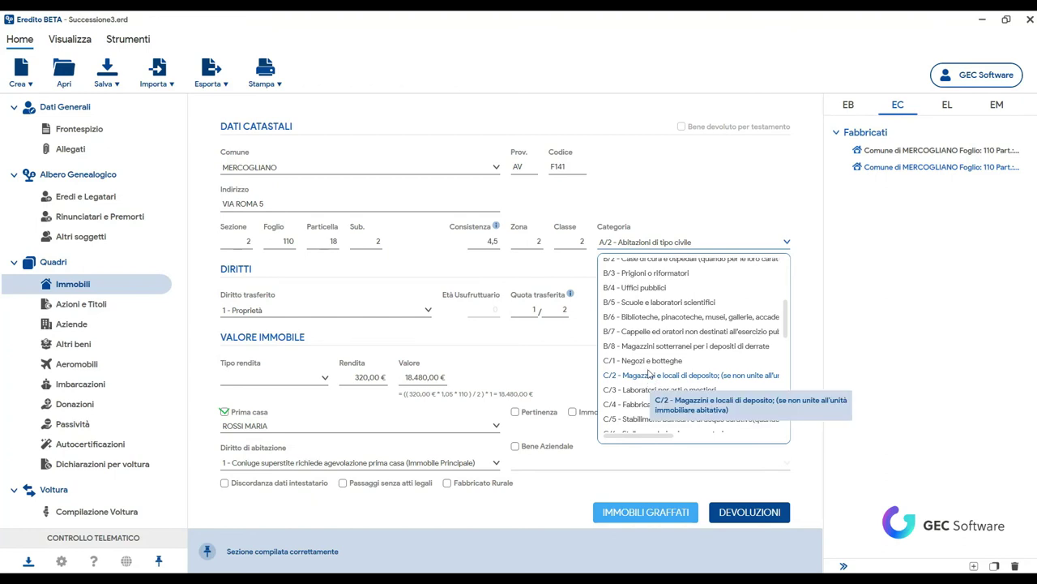
scroll(639, 391, "down", 2)
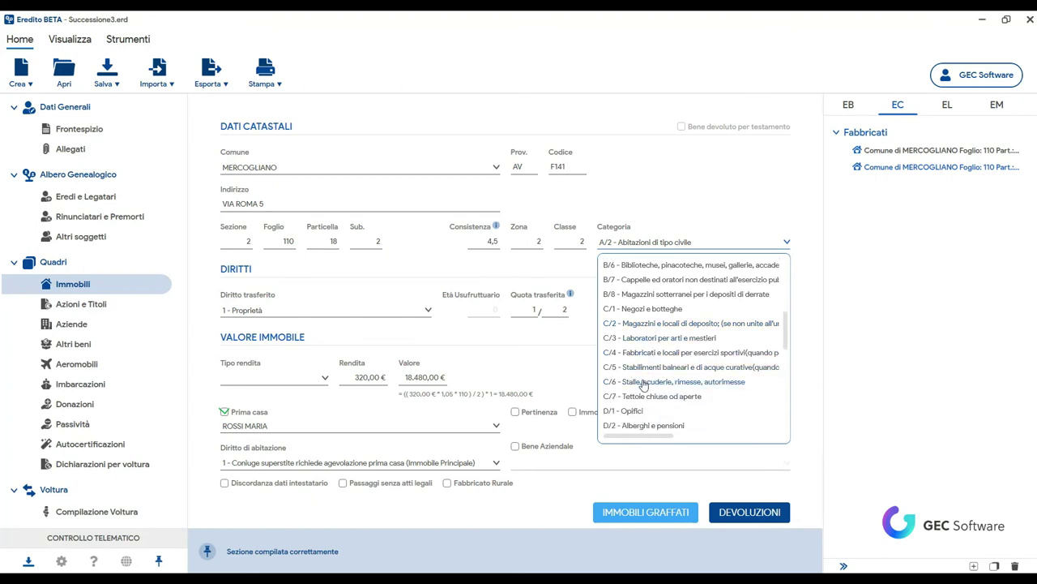
left_click(644, 382)
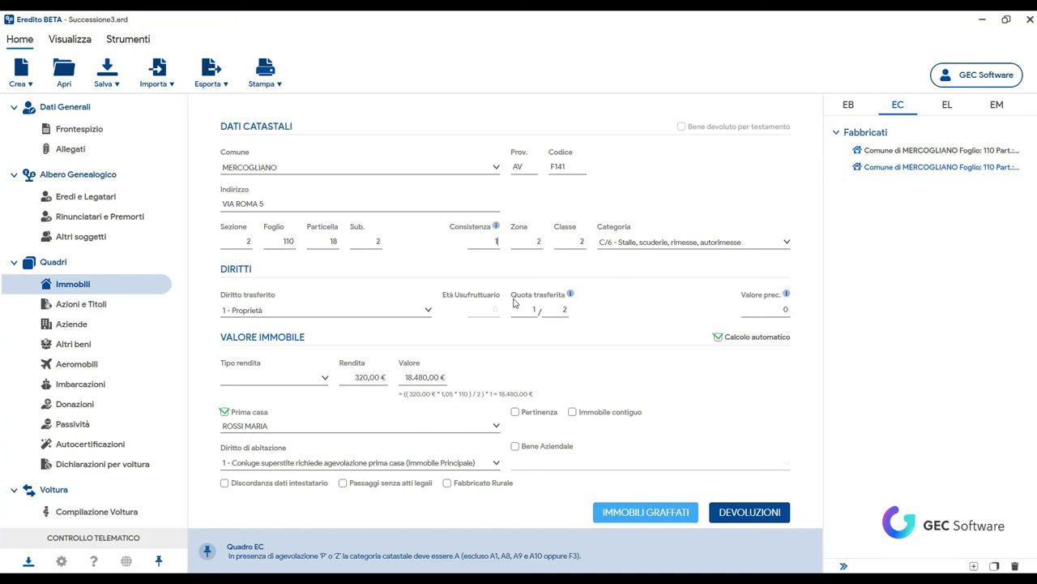
left_click(349, 380)
type("110")
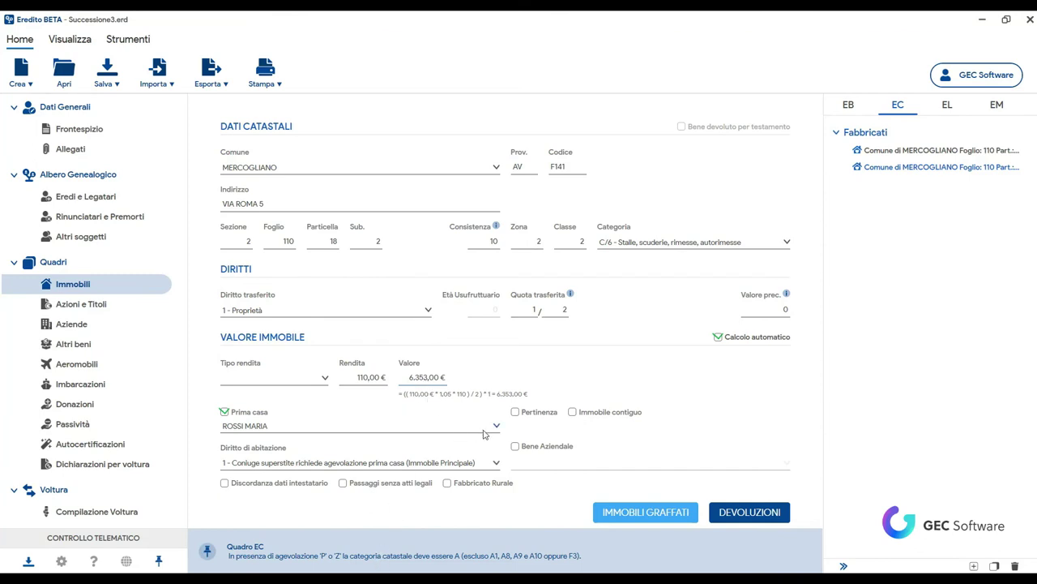
Mark the C/6 building as Pertinenza instead of Prima casa, with Diritto di abitazione 3 - Coniuge superstite richiede agevolazione prima casa (Pertinenza)
left_click(225, 411)
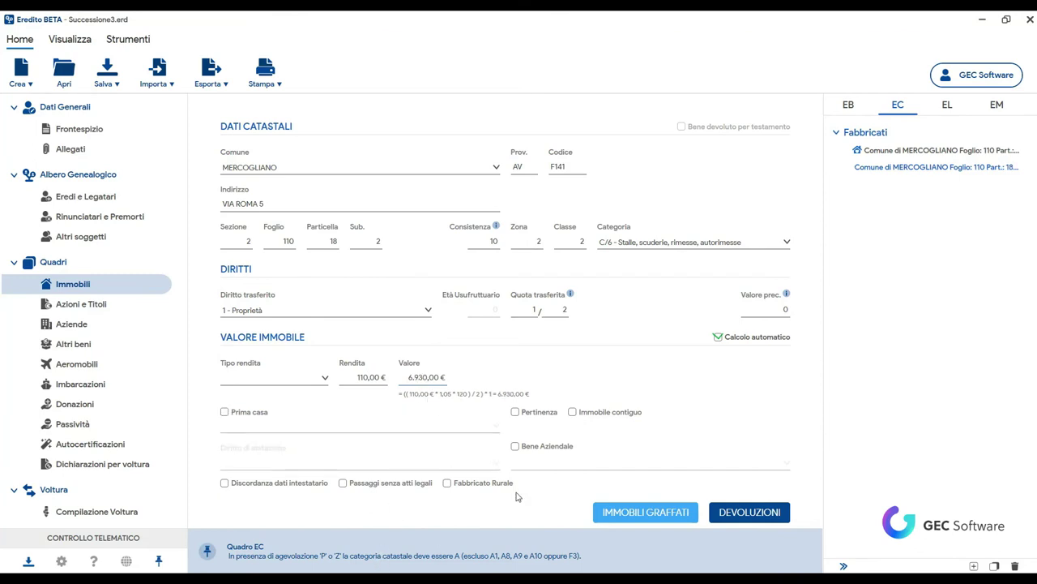
left_click(515, 412)
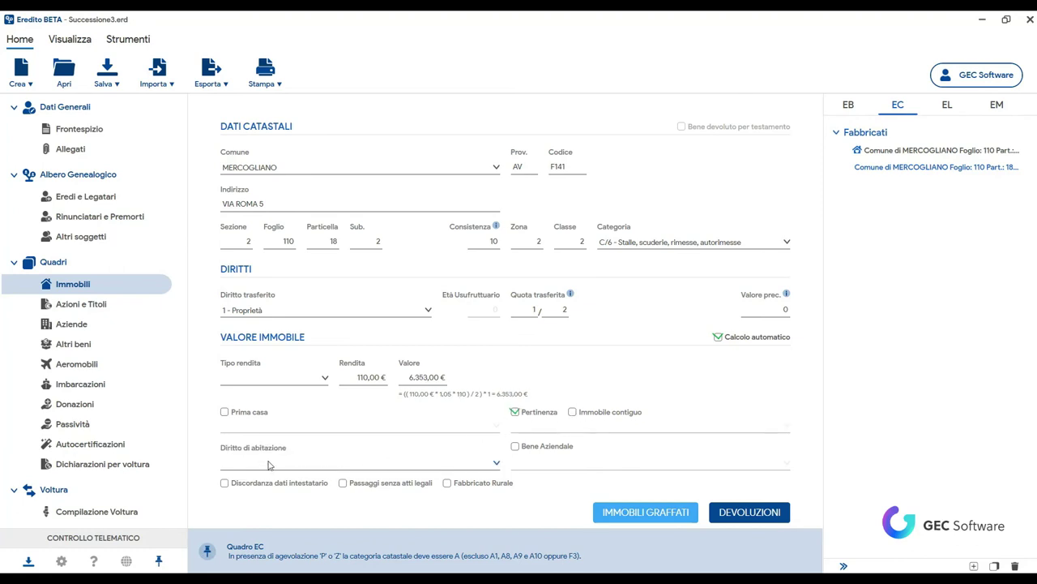
left_click(497, 465)
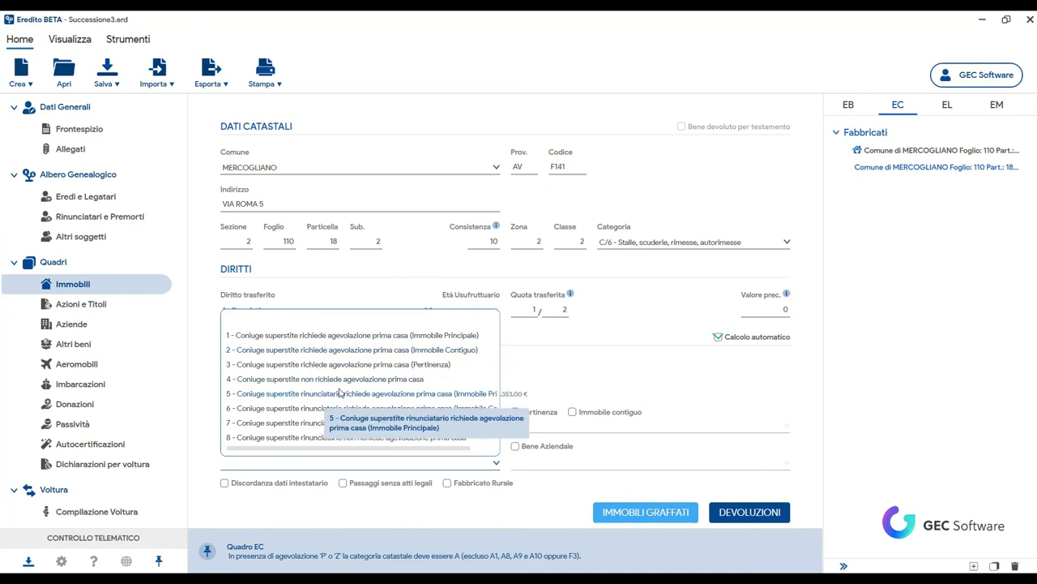
left_click(377, 364)
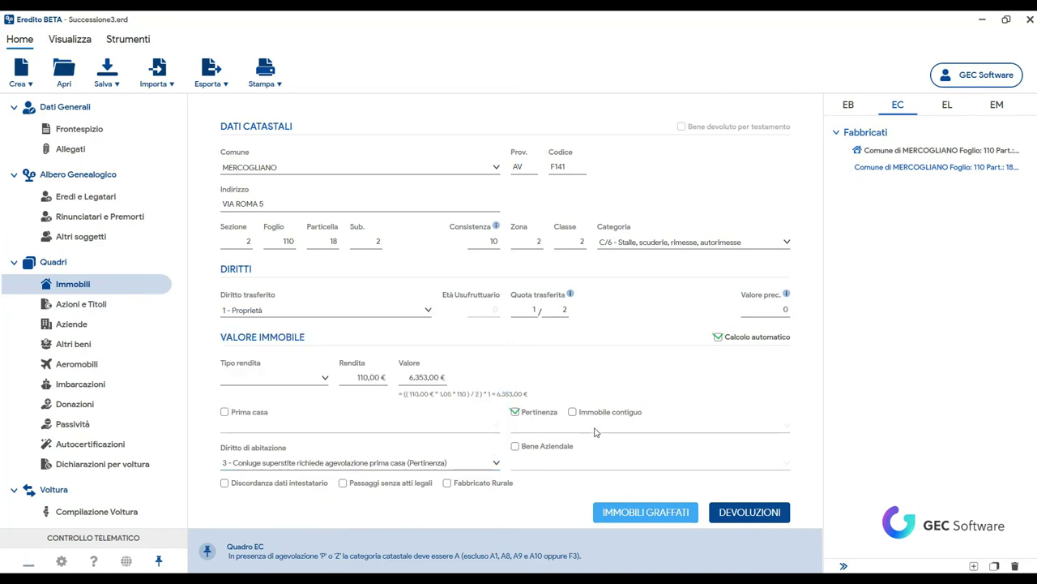
In the C/6 building's devolutions, set the last listed heir's Agevolazioni to X - Pertinenza 'prima casa' and accept
left_click(737, 517)
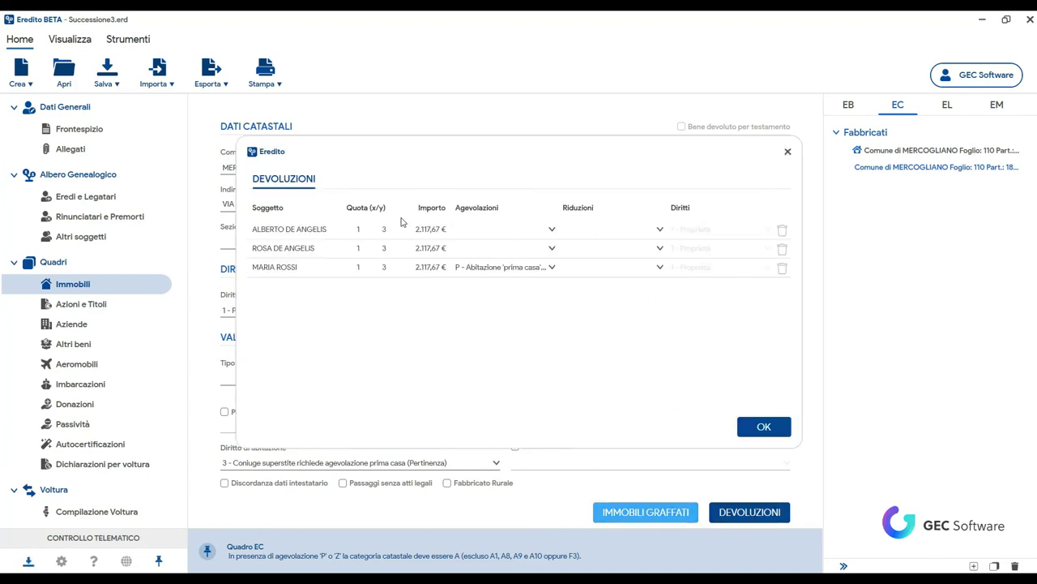
left_click(550, 267)
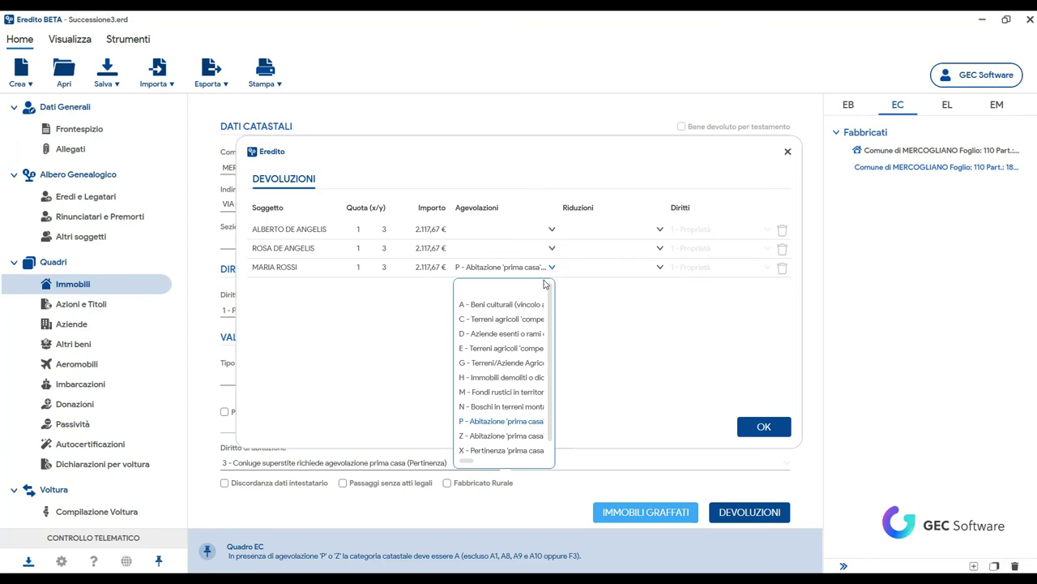
left_click(490, 451)
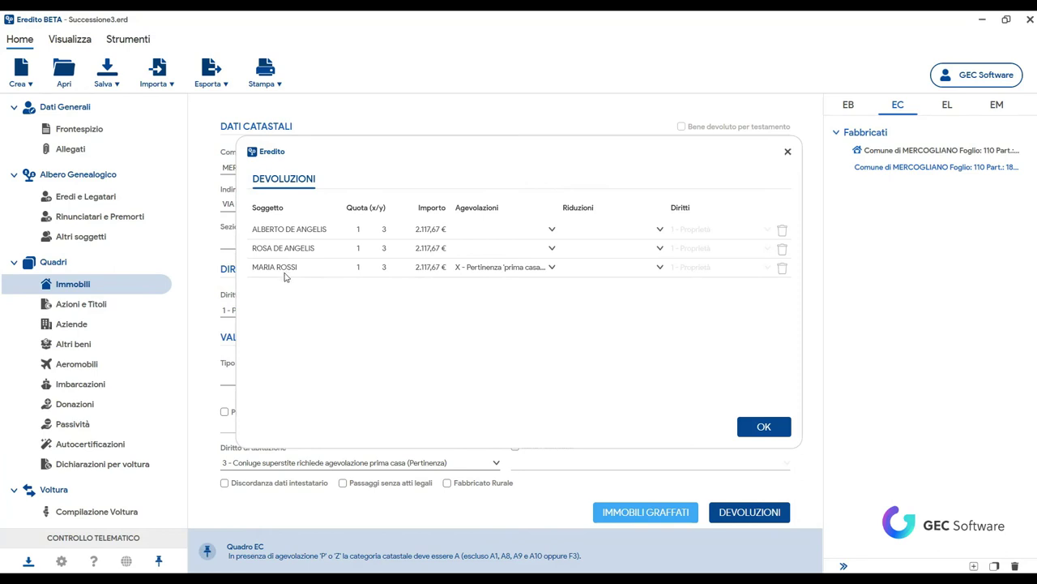
left_click_drag(489, 160, 624, 135)
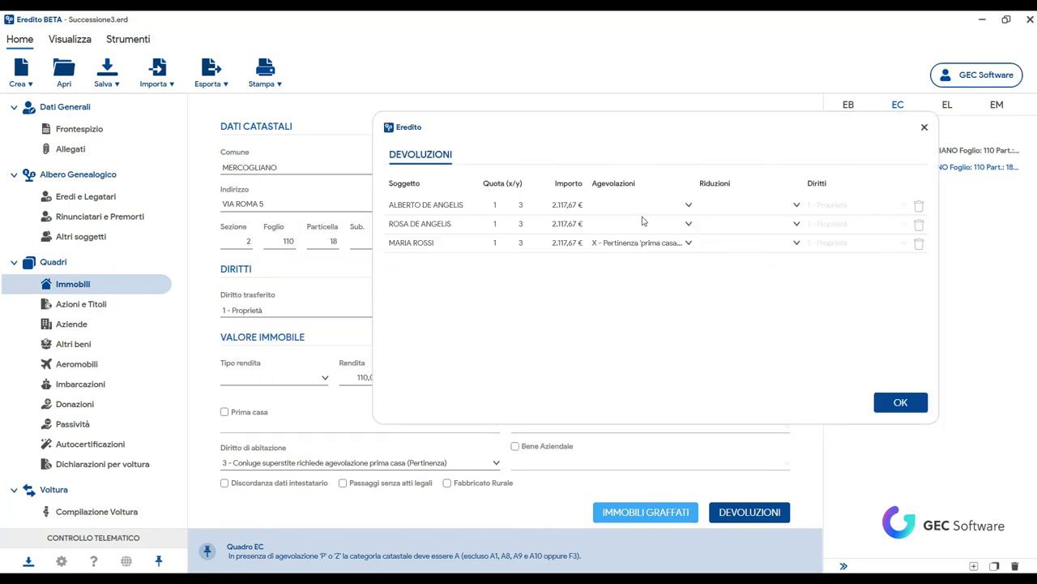
left_click(687, 245)
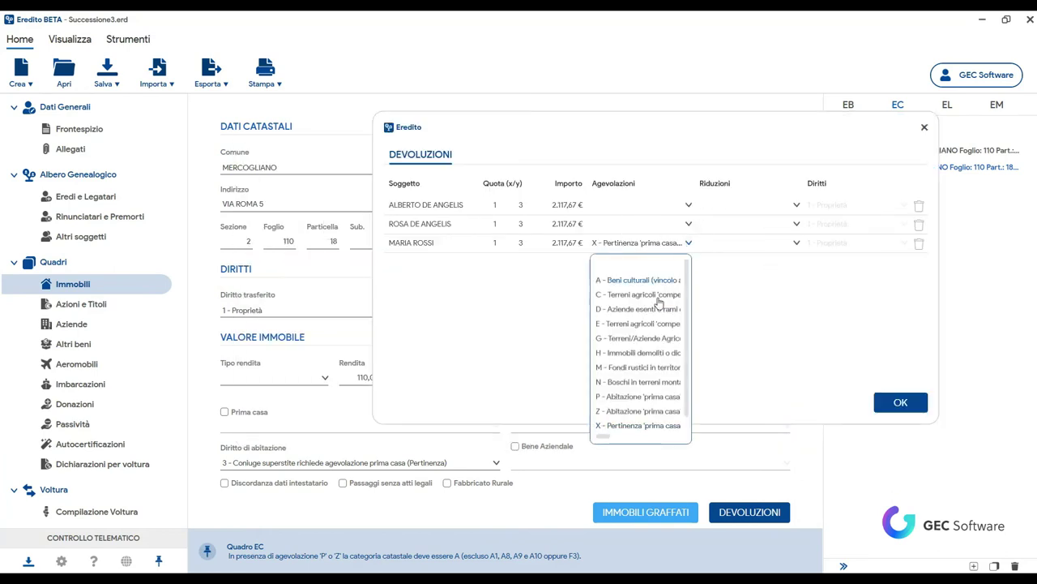
left_click(627, 427)
left_click(901, 402)
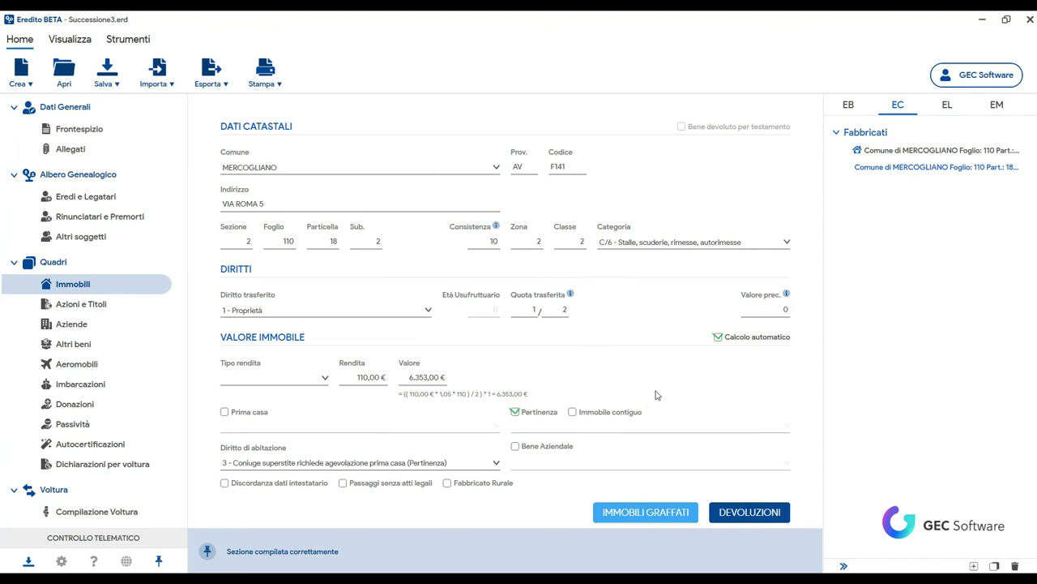
Add a blank graffatura row to the Immobili graffati of the first building record, category A/2
left_click(914, 150)
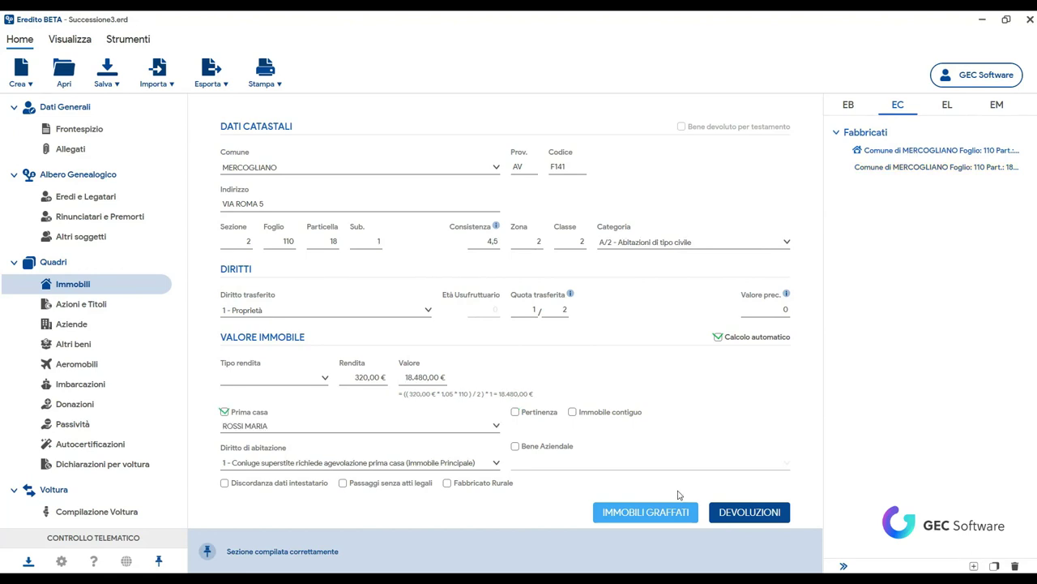
left_click(901, 162)
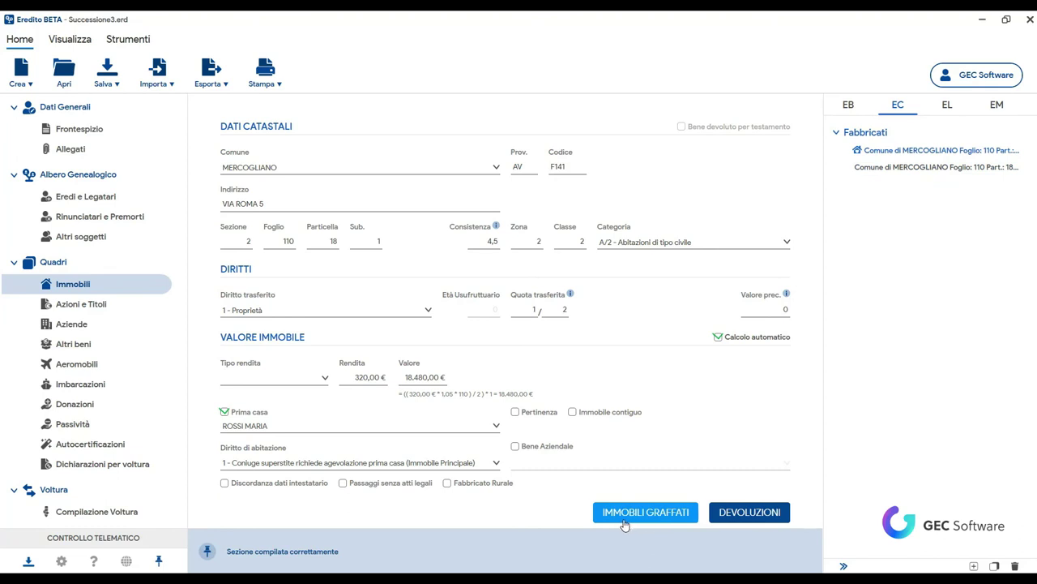
left_click(671, 514)
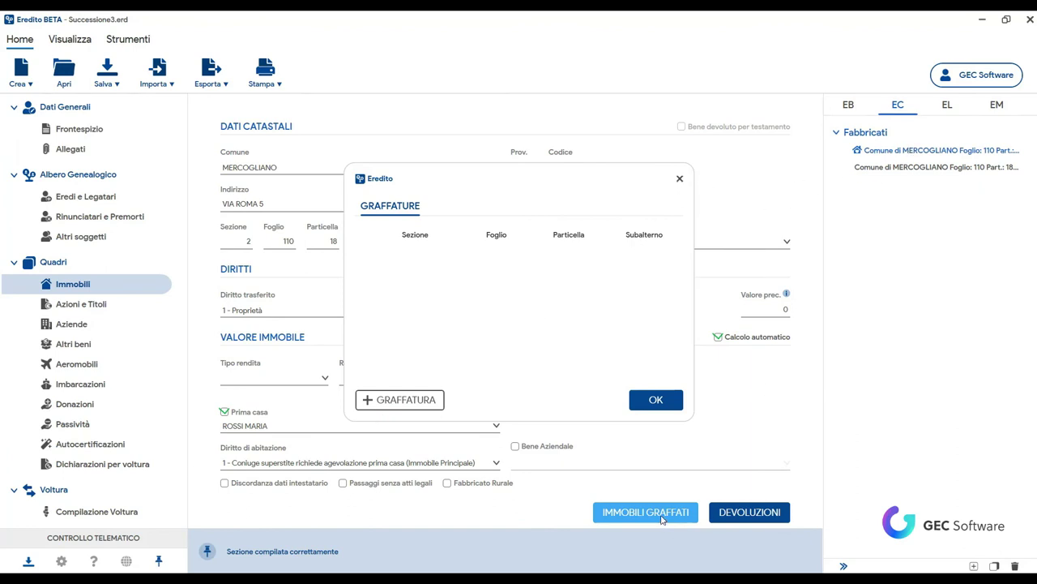
left_click(380, 405)
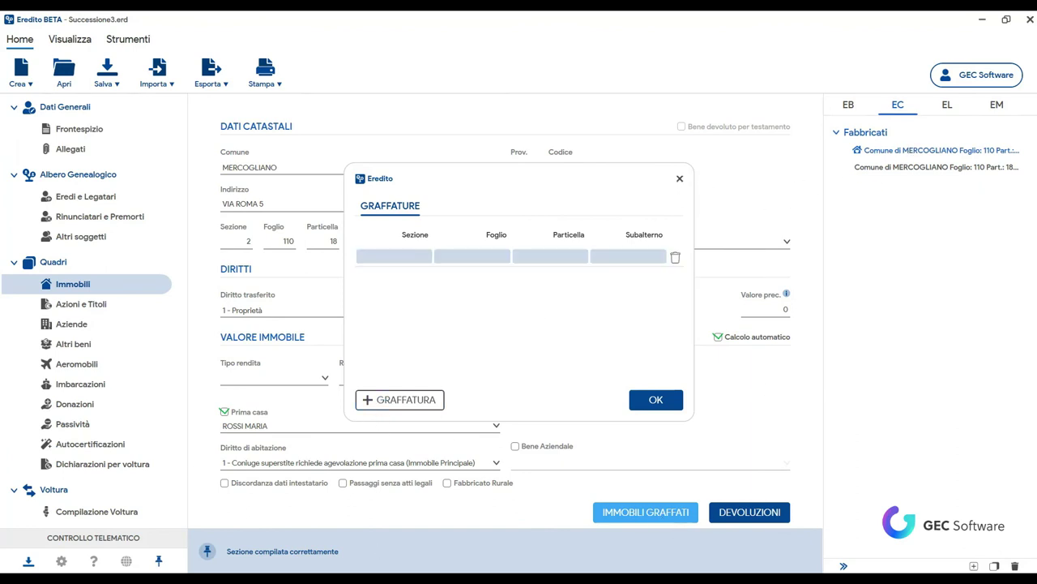
Fill in the graffatura with Sezione 2, Foglio 110, Particella 18 and Subalterno 3, and accept it
left_click_drag(467, 176, 622, 197)
type("2")
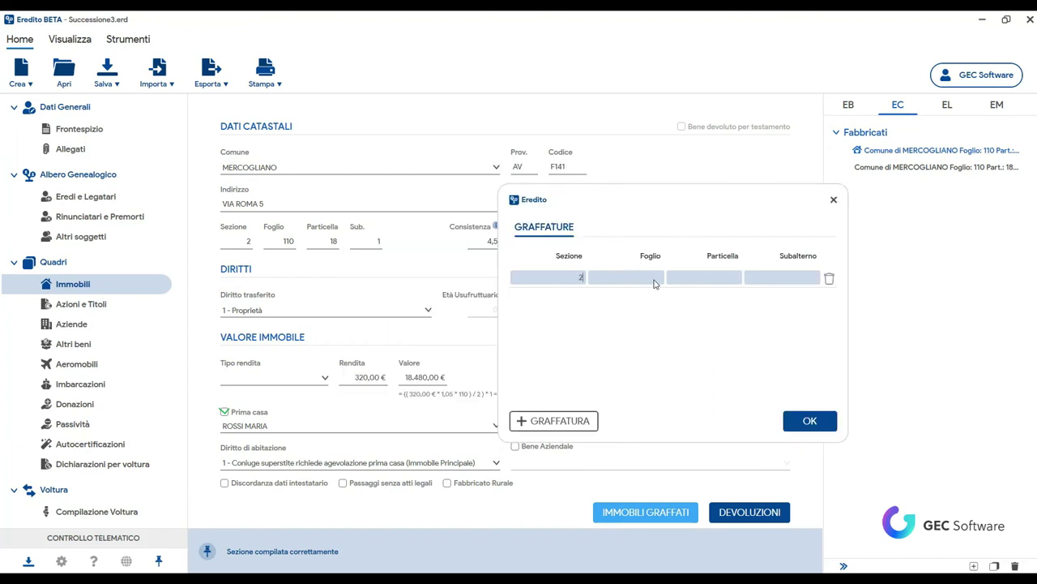
left_click(651, 279)
type("110")
left_click(734, 276)
type("18")
left_click(791, 282)
type("3")
left_click(811, 423)
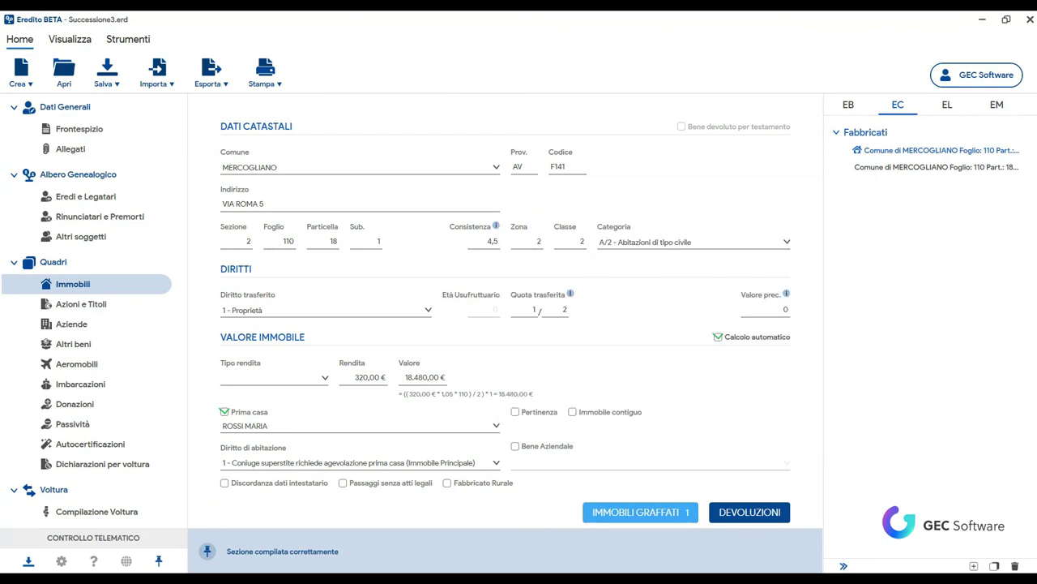